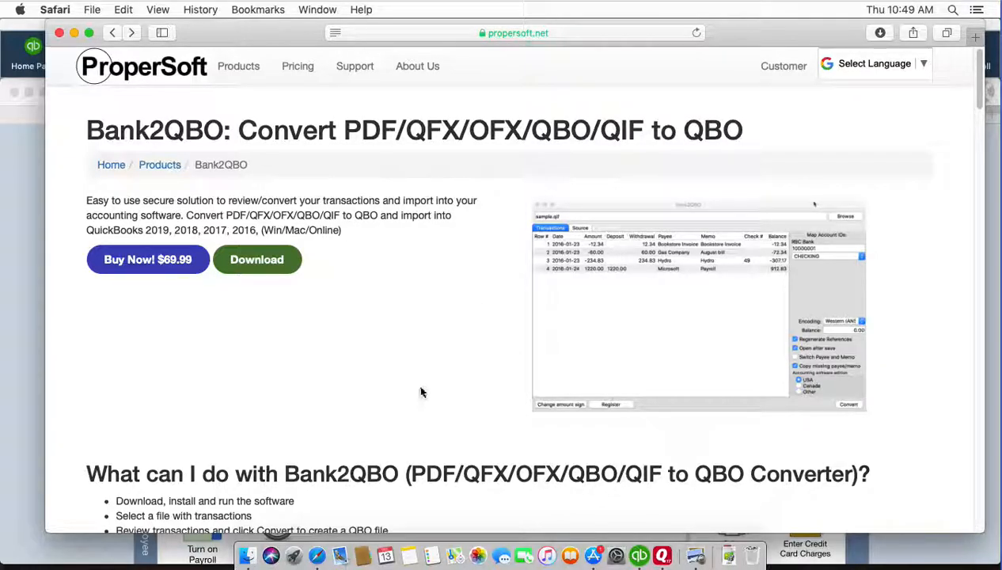
Step: Launch Bank2QBO from the Applications folder, load sample.qif from Downloads and look over its transactions
left_click(247, 554)
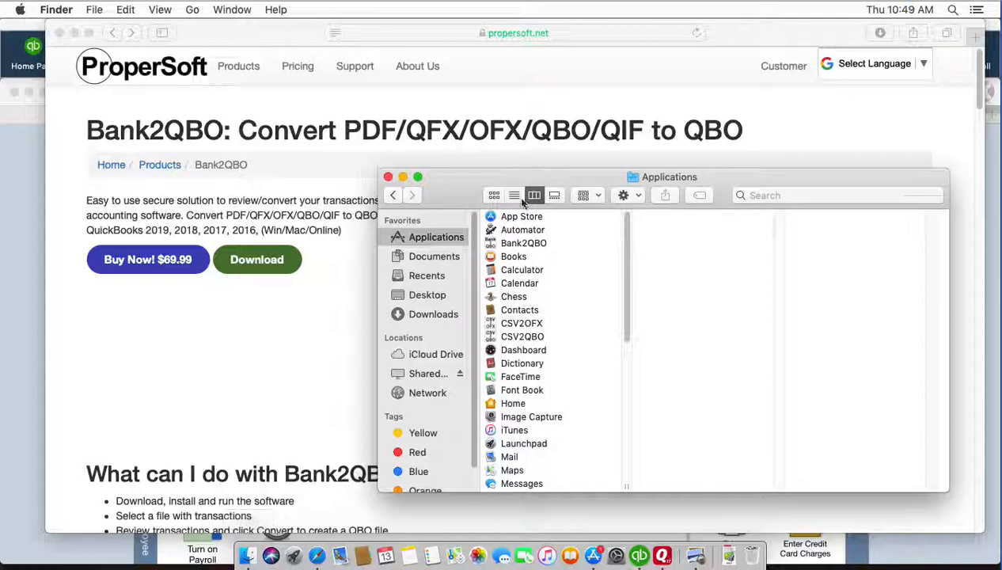
double_click(511, 244)
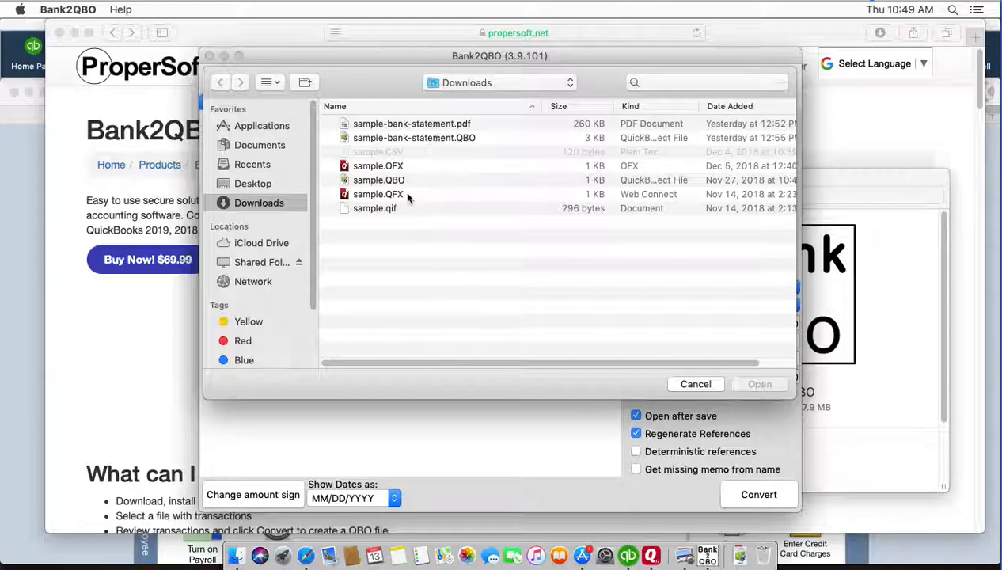
left_click(388, 209)
left_click(759, 384)
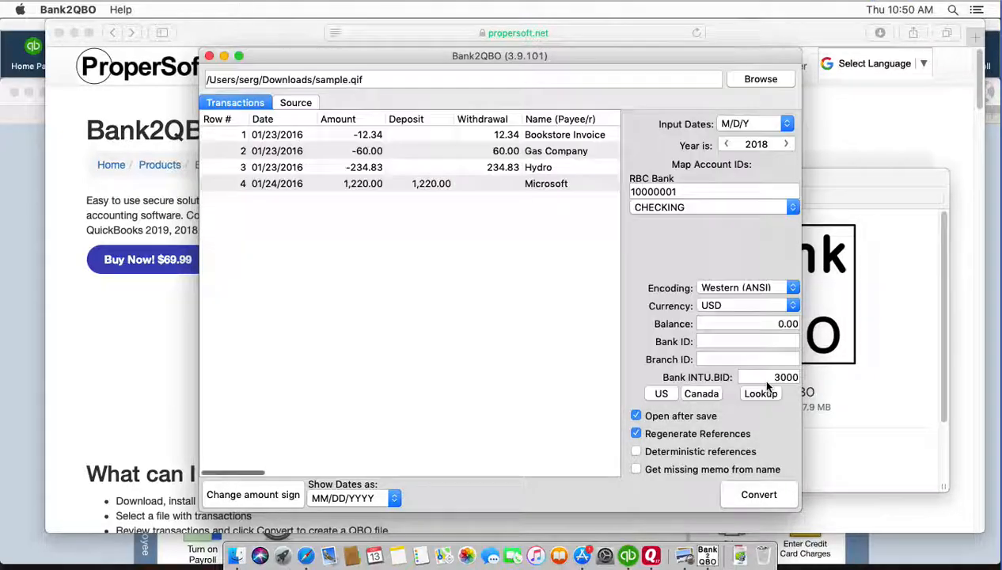
scroll(517, 344, "right", 5)
scroll(516, 343, "left", 5)
Step: Load sample-bank-statement.pdf from Downloads and widen the converter window to show more transaction columns
left_click(762, 79)
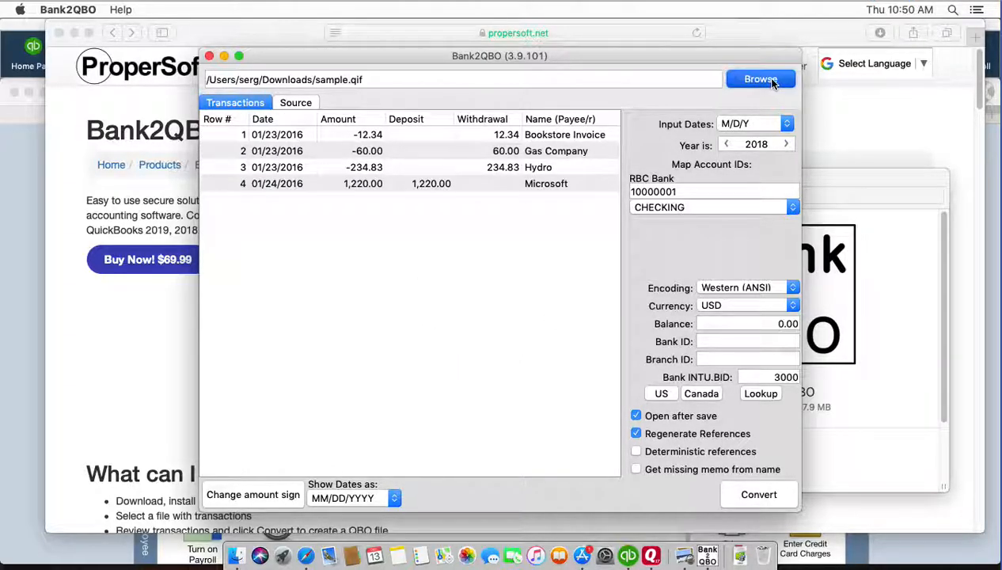
left_click(434, 124)
left_click(761, 385)
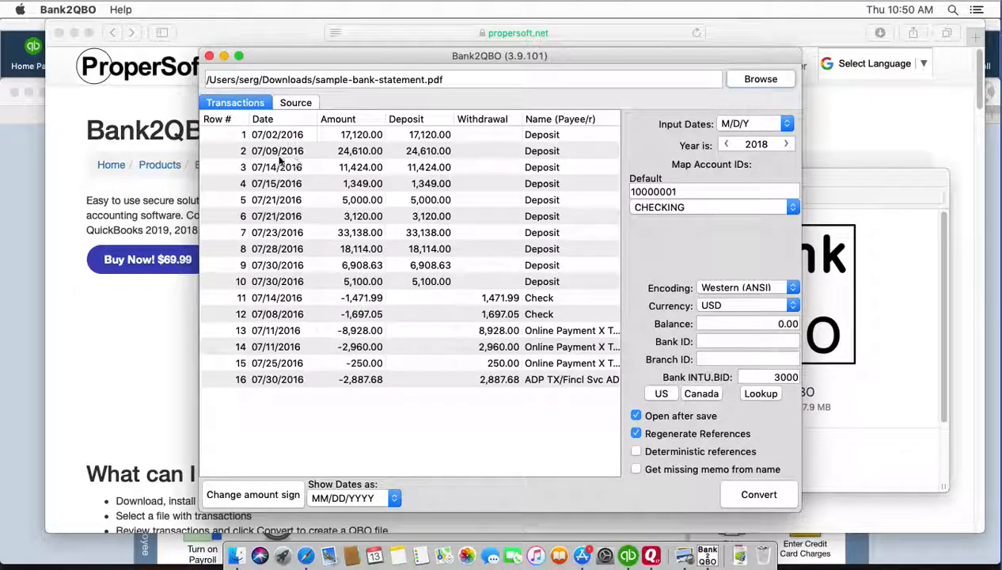
left_click_drag(200, 200, 98, 201)
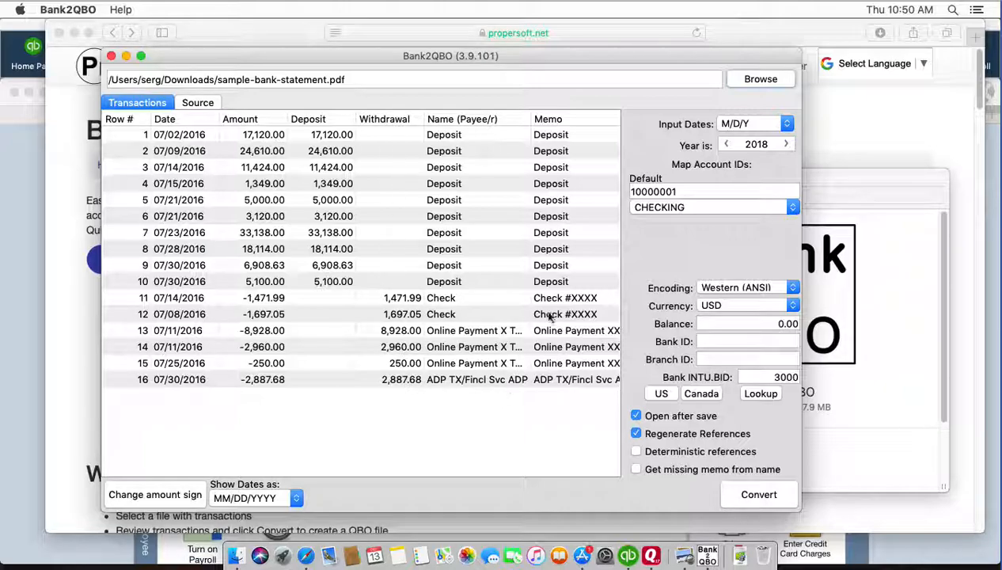
Step: Examine all columns of the parsed bank statement transactions, slightly widening the document number column
scroll(458, 353, "right", 10)
scroll(460, 354, "left", 10)
scroll(460, 354, "right", 10)
scroll(460, 354, "left", 6)
scroll(459, 354, "left", 4)
scroll(458, 348, "right", 3)
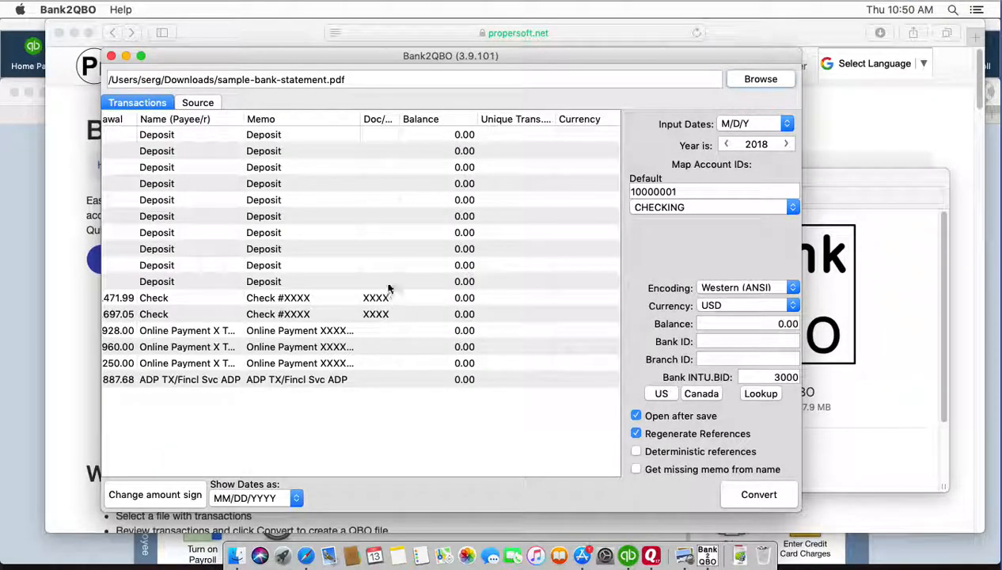
left_click_drag(402, 118, 418, 119)
scroll(185, 472, "left", 4)
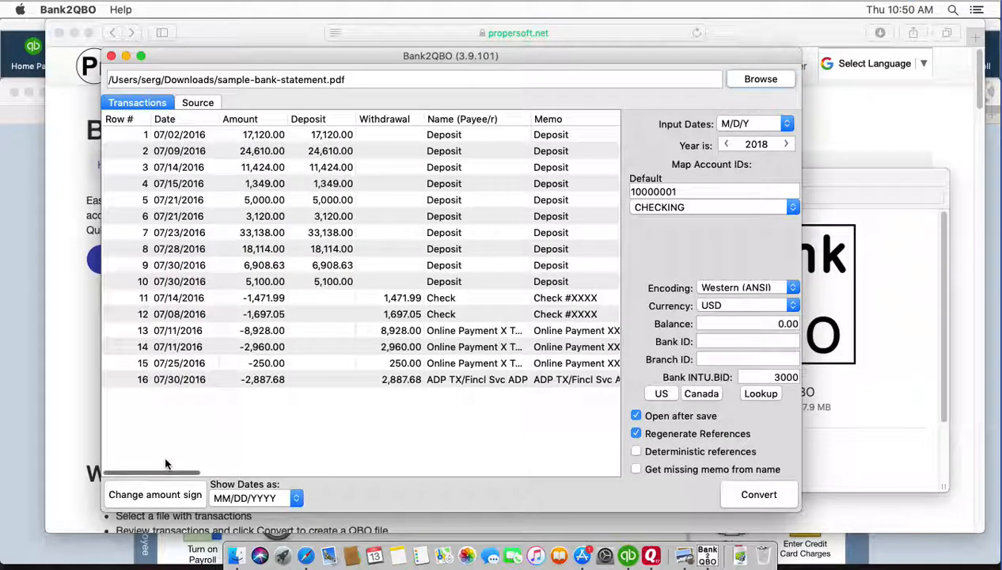
Step: Switch to Preview to examine the original sample-bank-statement.pdf, including its checking summary, and return to Bank2QBO
left_click(60, 158)
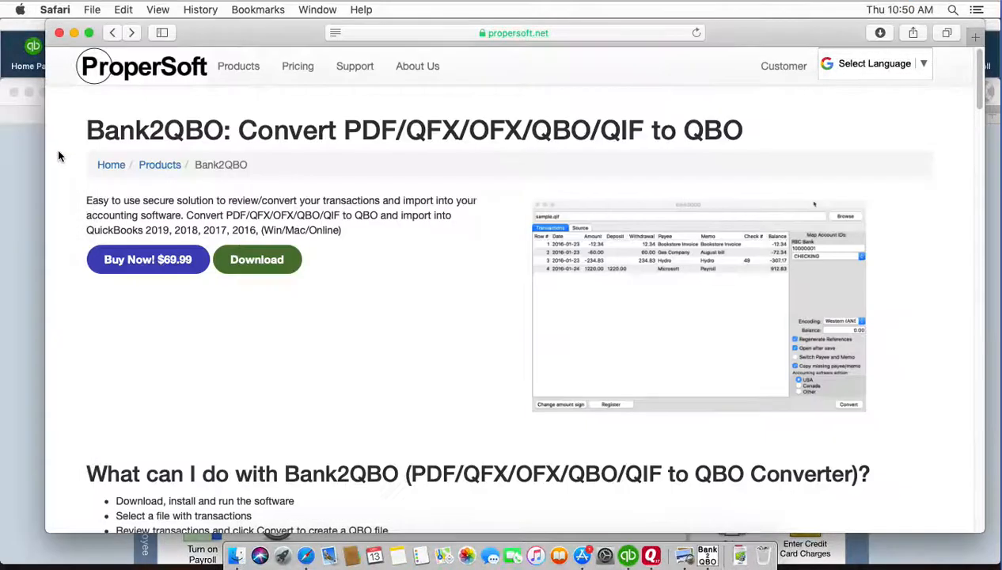
left_click(682, 556)
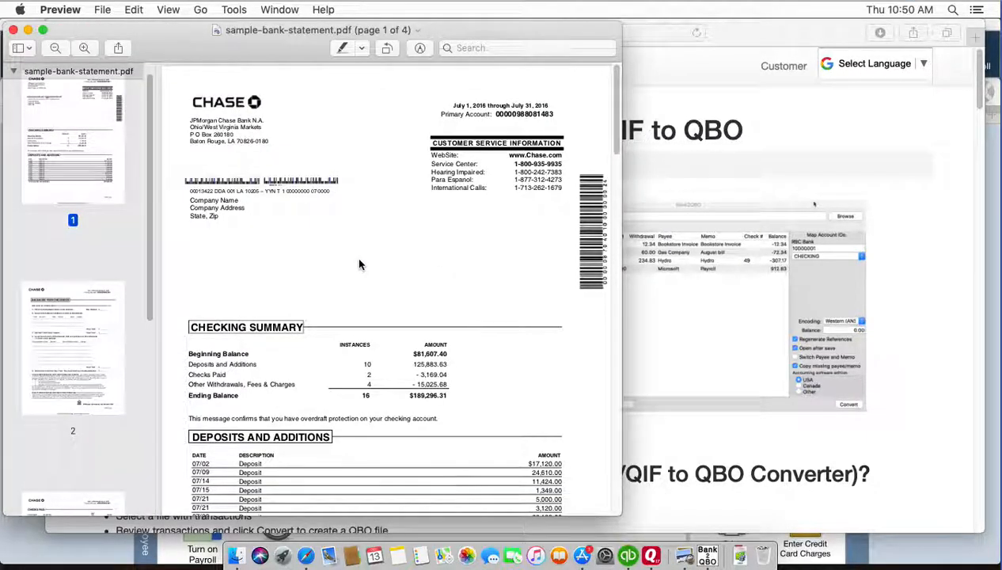
scroll(359, 264, "down", 10)
scroll(359, 264, "up", 10)
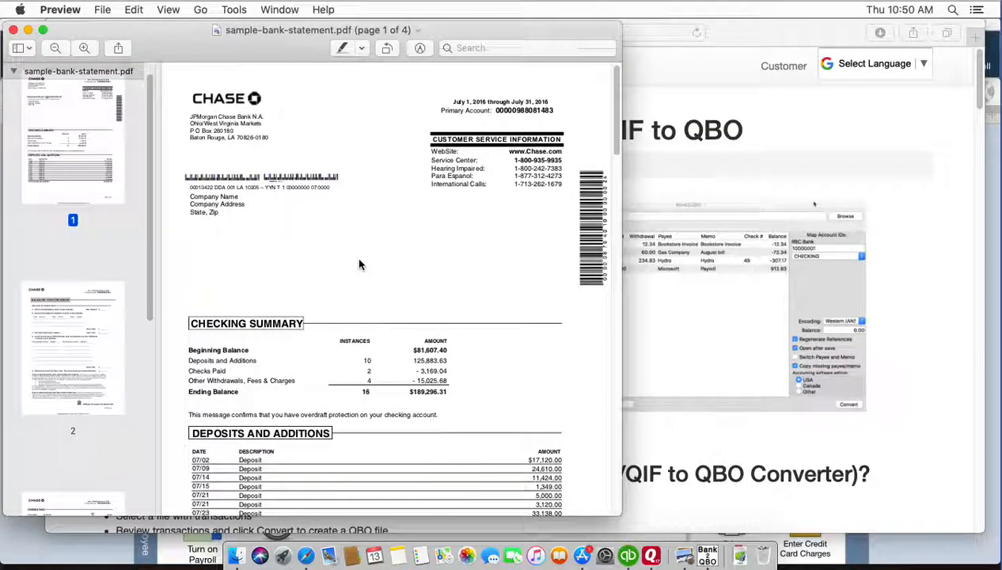
mouse_move(617, 133)
left_mouse_down()
mouse_move(617, 203)
mouse_move(592, 287)
mouse_move(595, 351)
mouse_move(611, 135)
left_mouse_up()
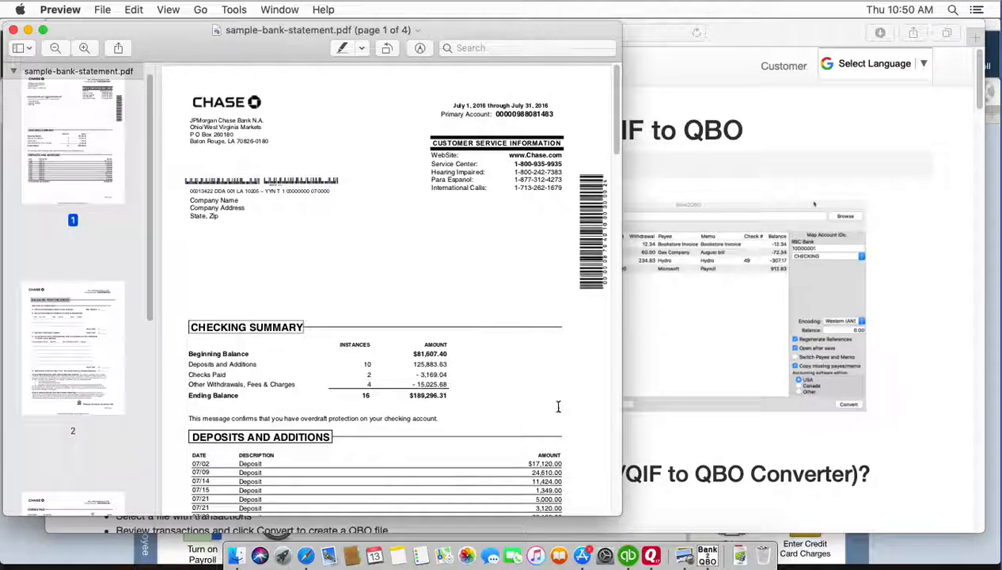
left_click(706, 553)
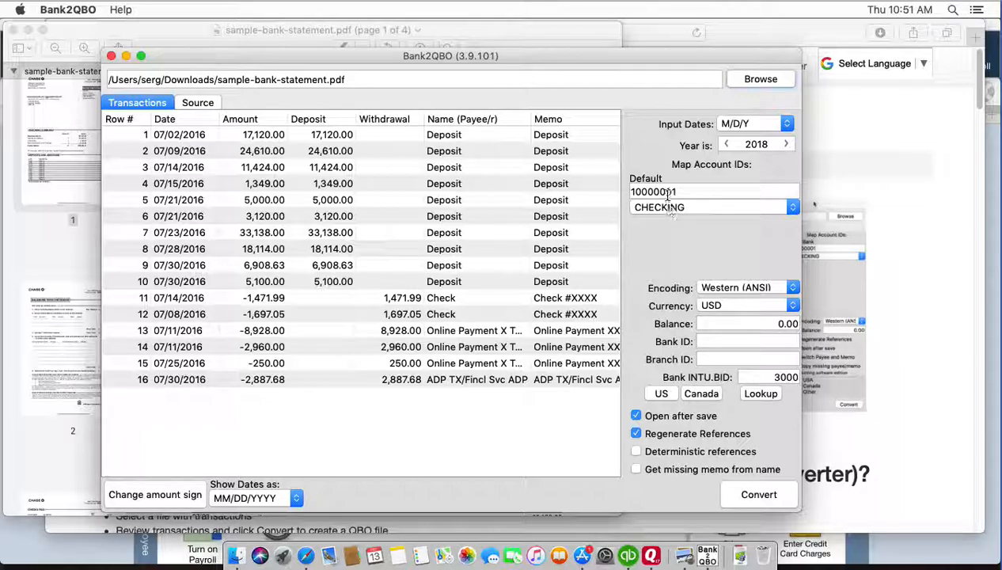
Step: Re-enter the last digit of the default account ID and view the available account types
left_click(673, 192)
key("BackSpace")
type("1")
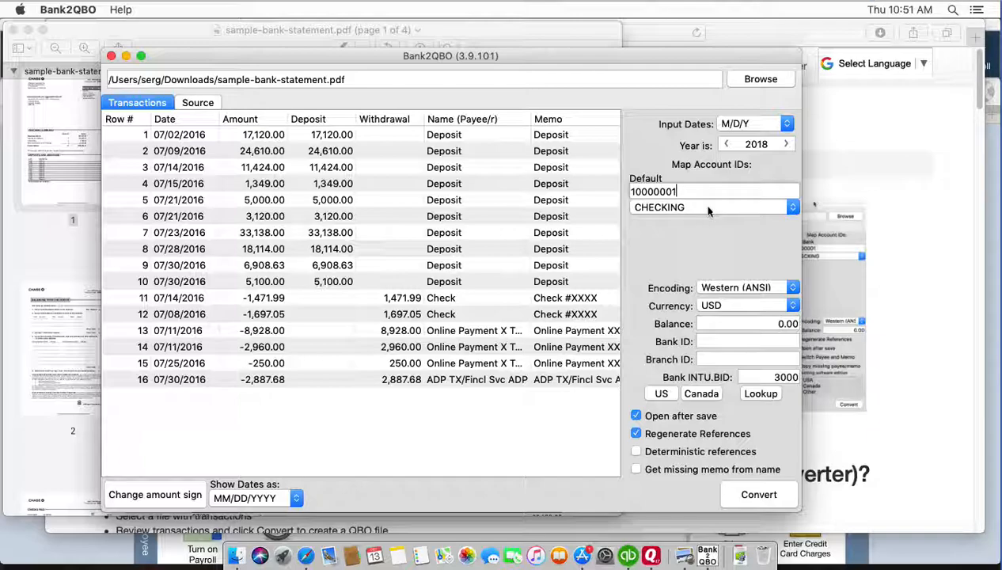
left_click(701, 208)
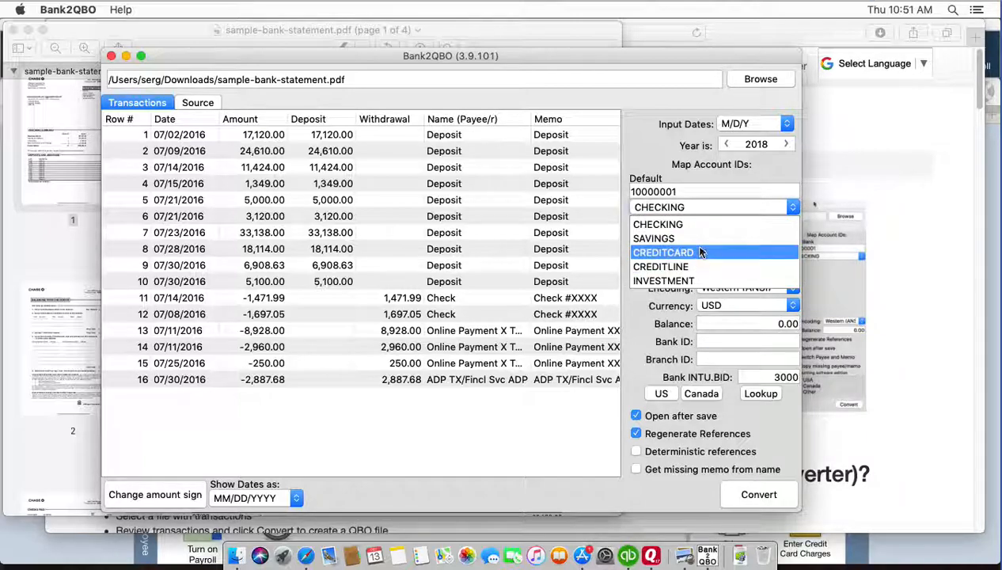
left_click(665, 159)
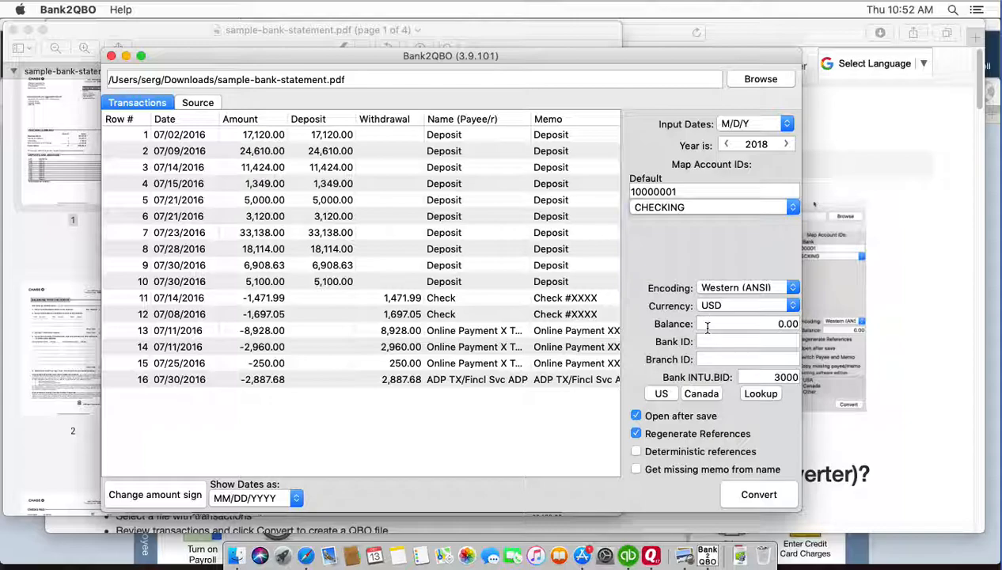
Step: Look up allowed banks for the INTU.BID by searching for "capita", then clear the search and close the bank list
left_click(765, 395)
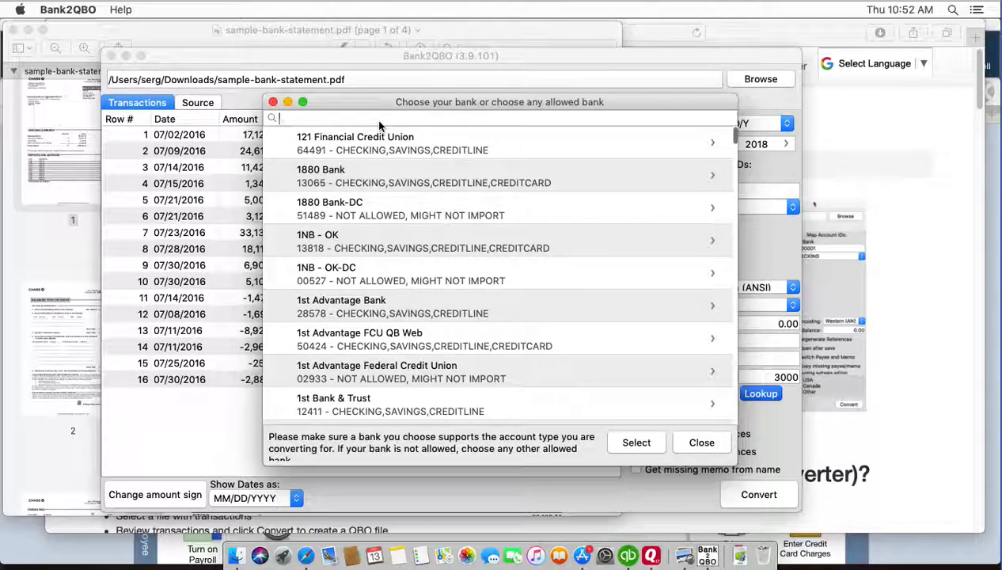
type("capita")
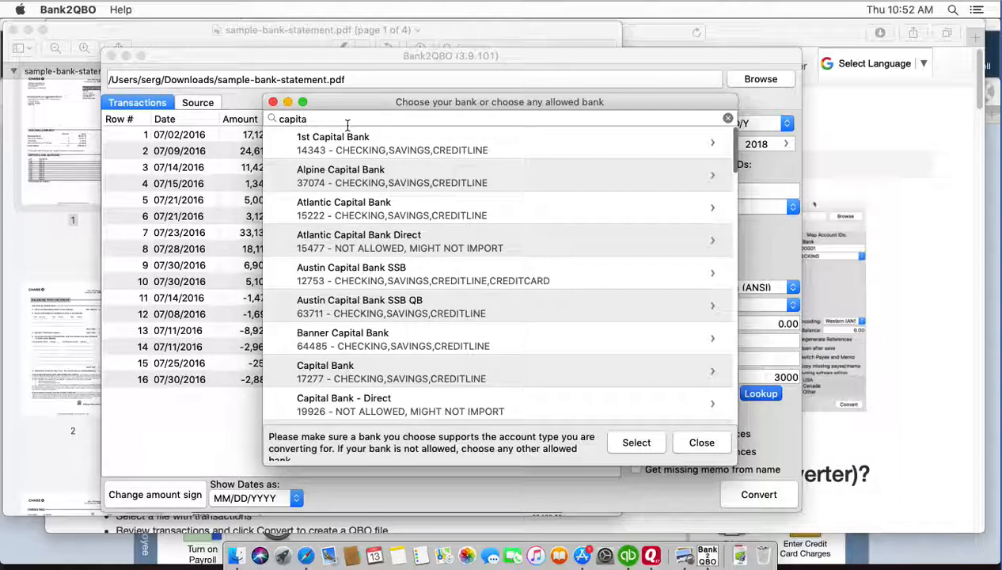
key("BackSpace")
key("BackSpace")
key("BackSpace")
key("BackSpace")
key("BackSpace")
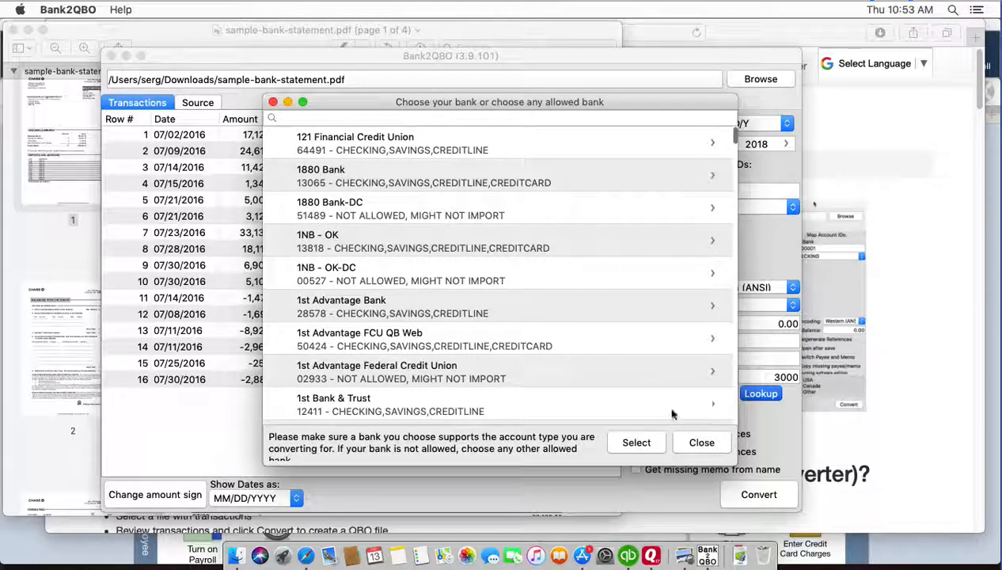
left_click(702, 443)
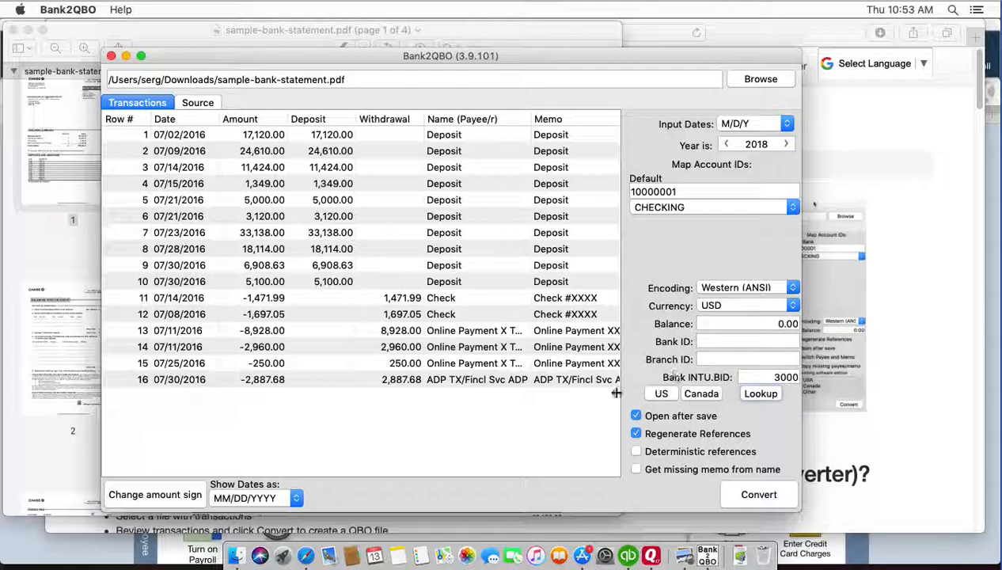
Step: Convert the statement and save the result as sample-bank-statement in Downloads, overwriting the existing file
left_click(754, 491)
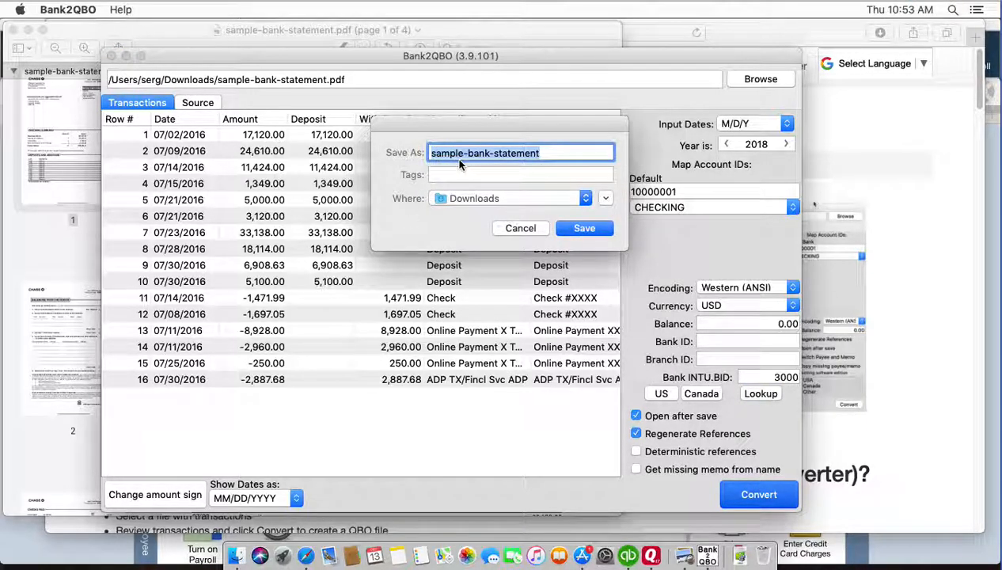
left_click(574, 231)
left_click(607, 222)
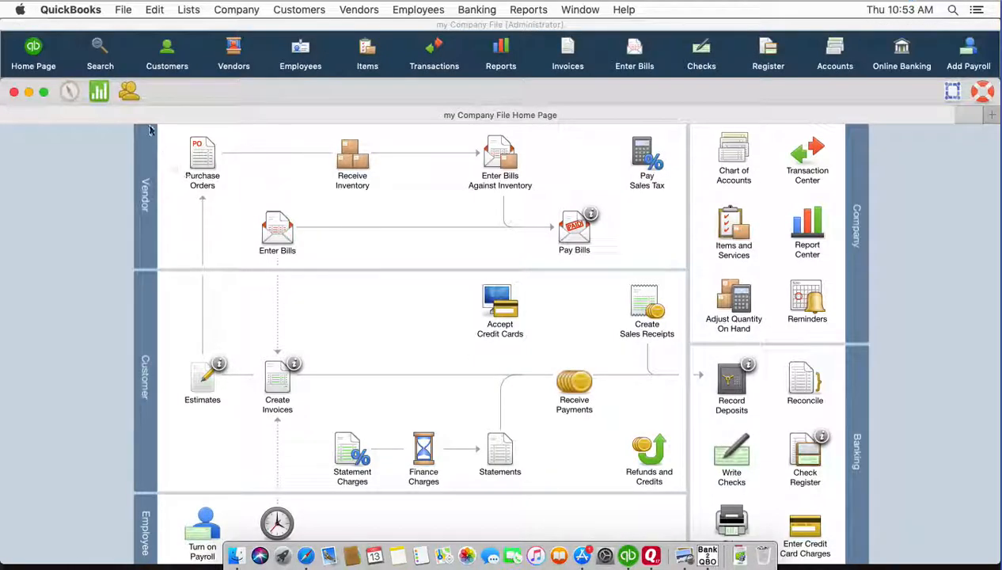
Step: In QuickBooks, open the Chart of Accounts and bring up the online settings of the Checking account
left_click(194, 10)
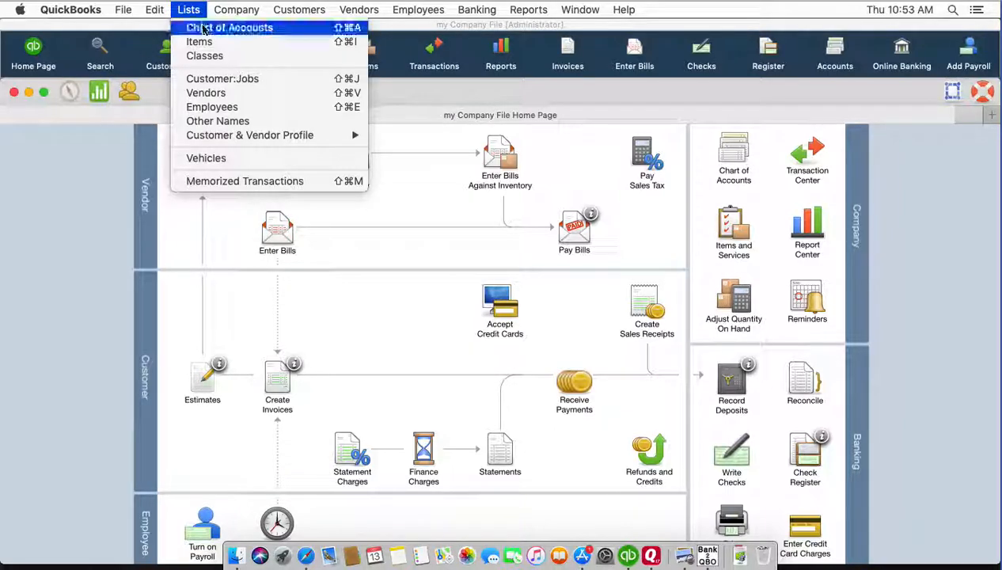
left_click(202, 30)
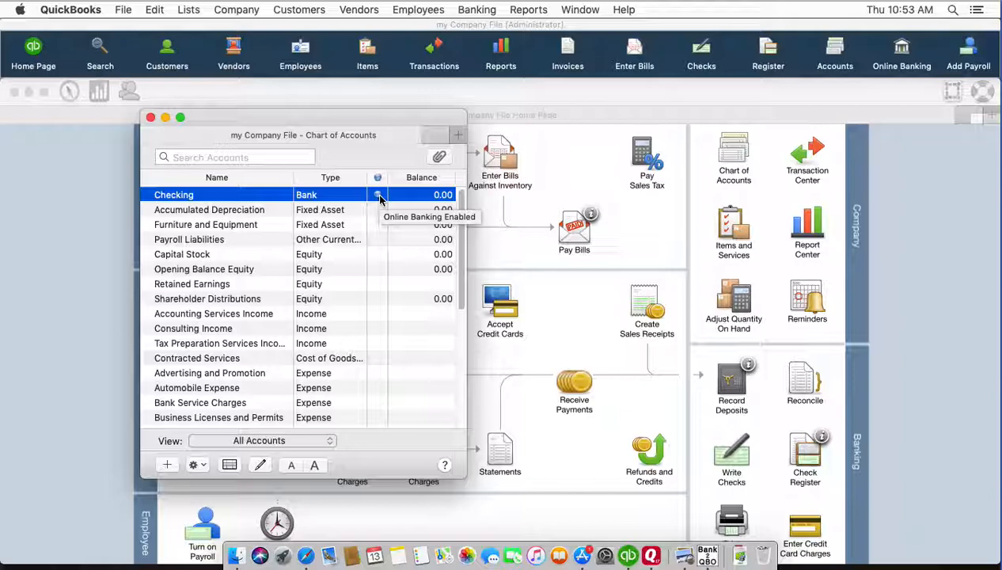
right_click(308, 205)
left_click(354, 243)
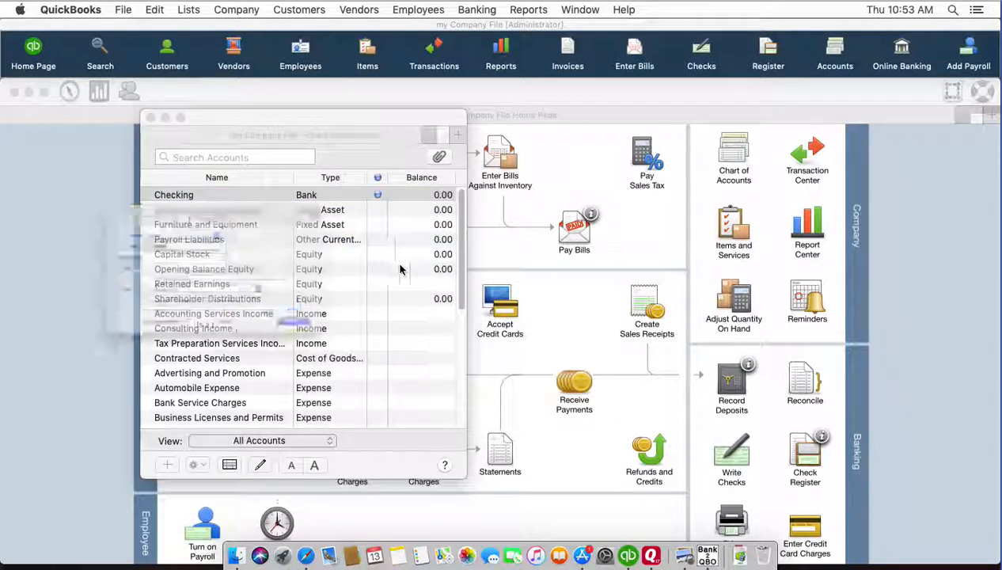
left_click(94, 344)
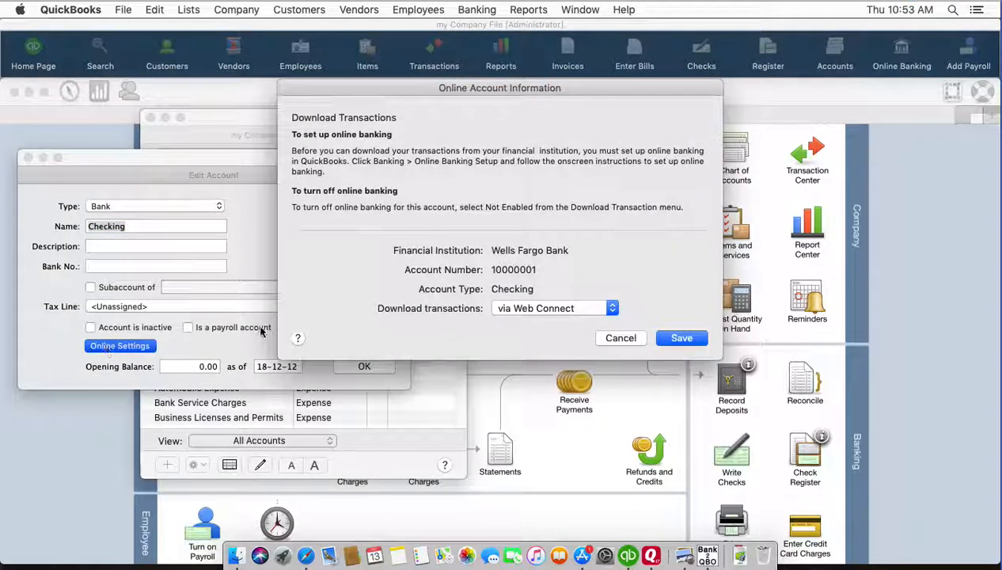
Step: Set the Checking account's transaction download to Not enabled, accept deleting pending transactions, and save the account
left_click(535, 308)
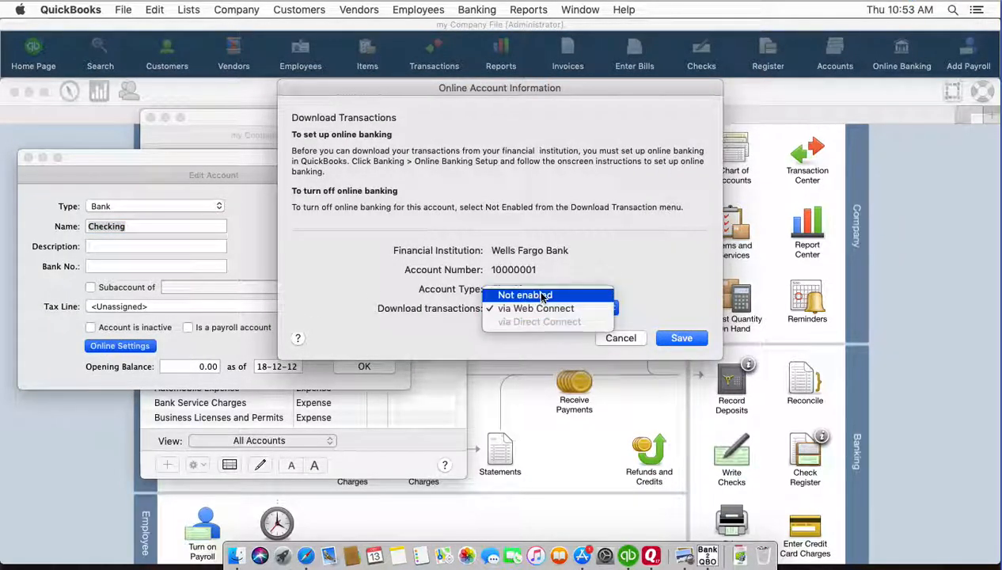
left_click(541, 295)
left_click(673, 338)
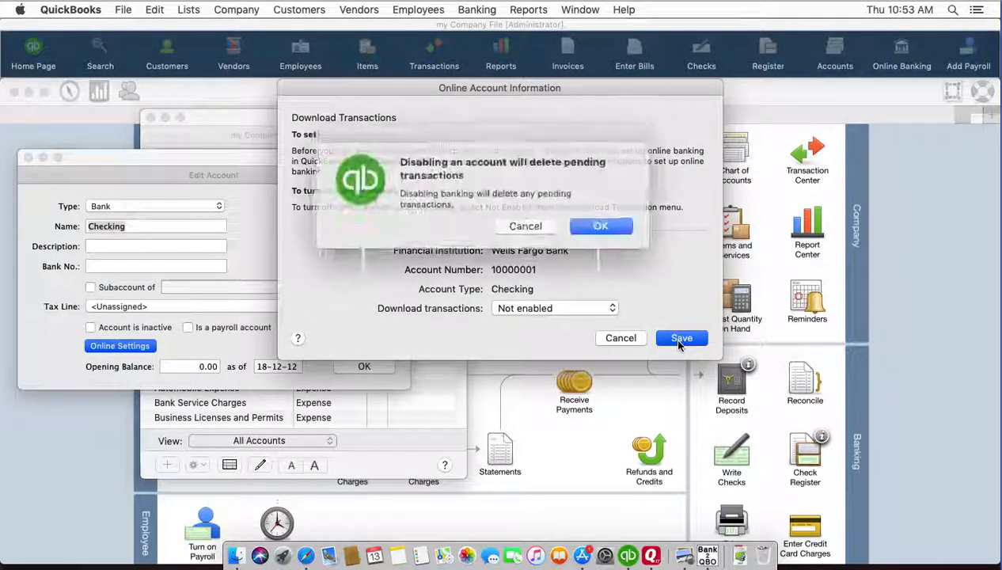
left_click(595, 224)
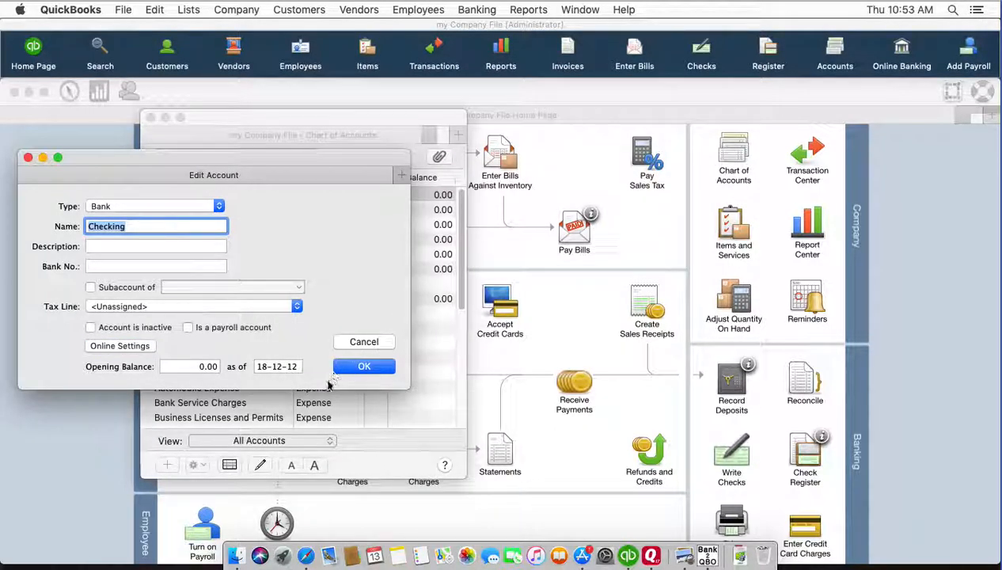
left_click(365, 367)
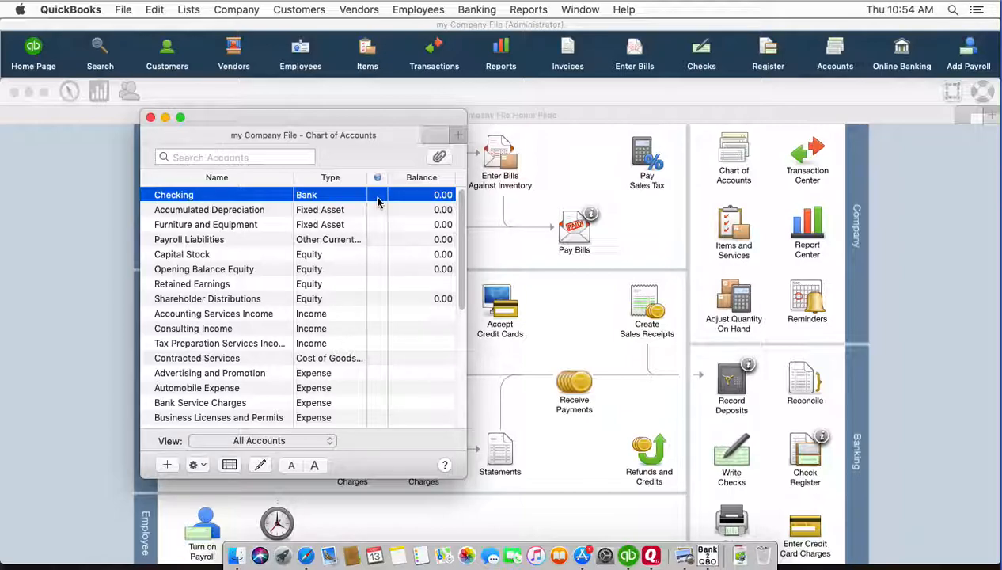
Step: Import the converted sample-bank-statement.QBO file from Web Connect
left_click(123, 9)
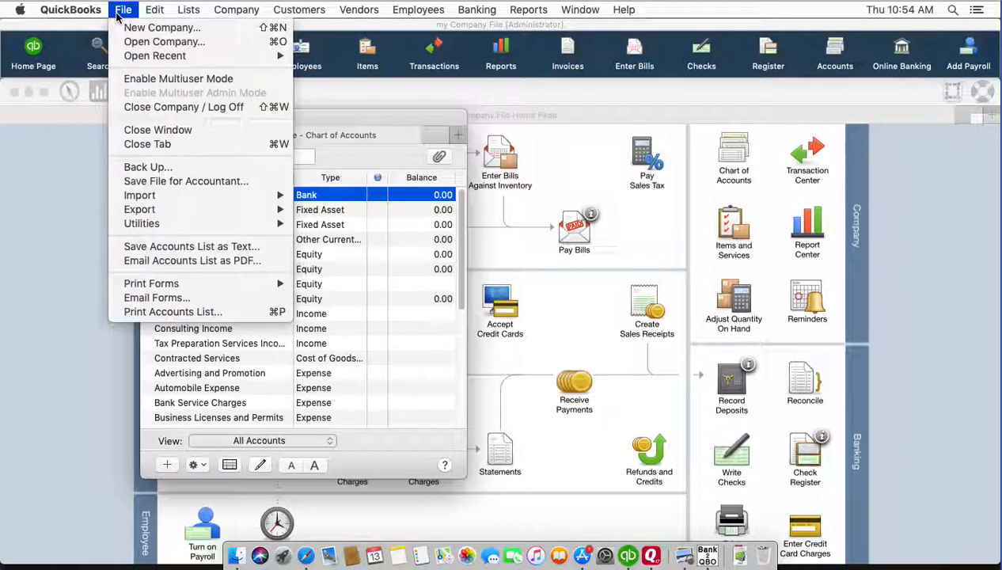
mouse_move(168, 196)
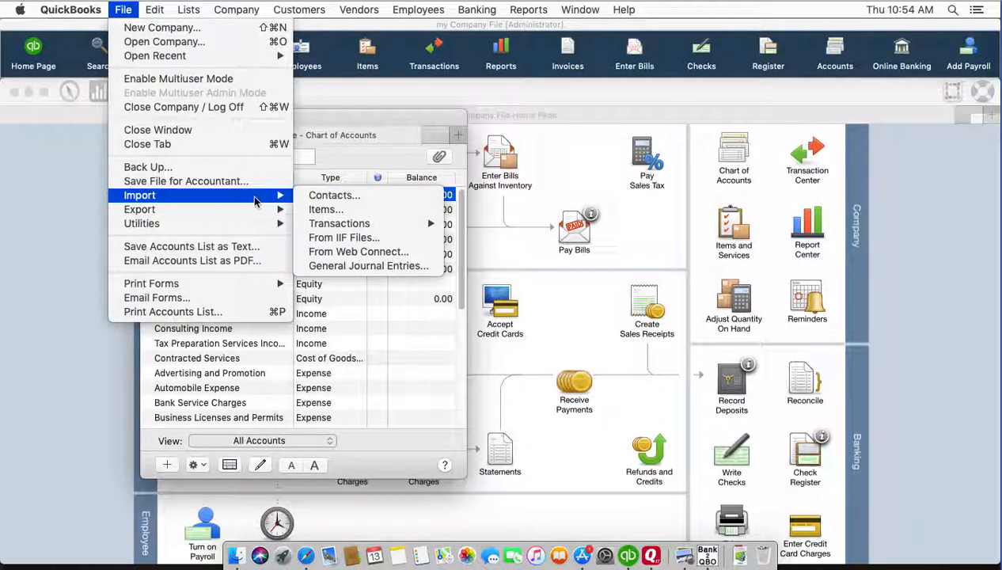
left_click(349, 253)
double_click(418, 140)
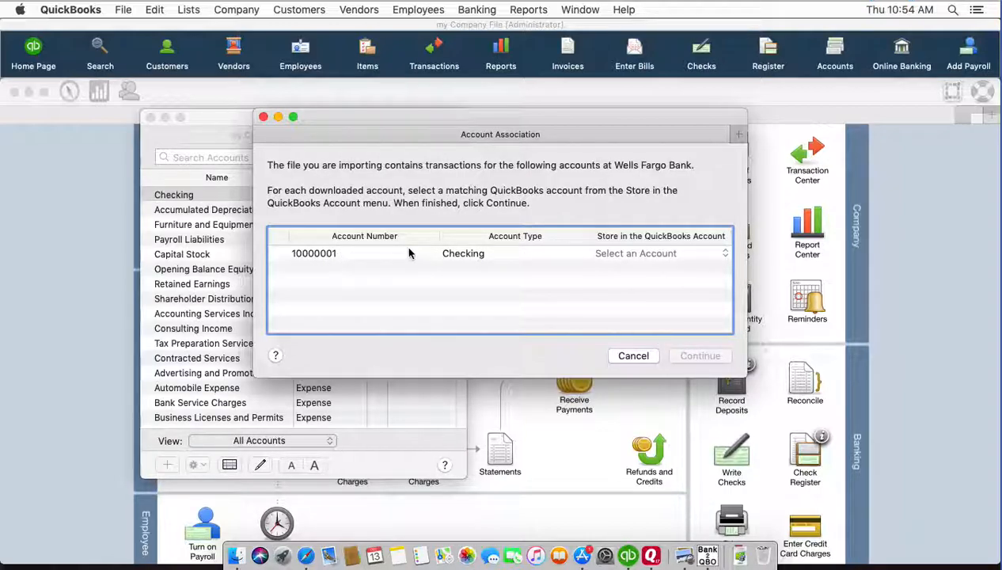
Step: Associate the imported bank account with the Checking account in QuickBooks and complete the transaction import
left_click(636, 254)
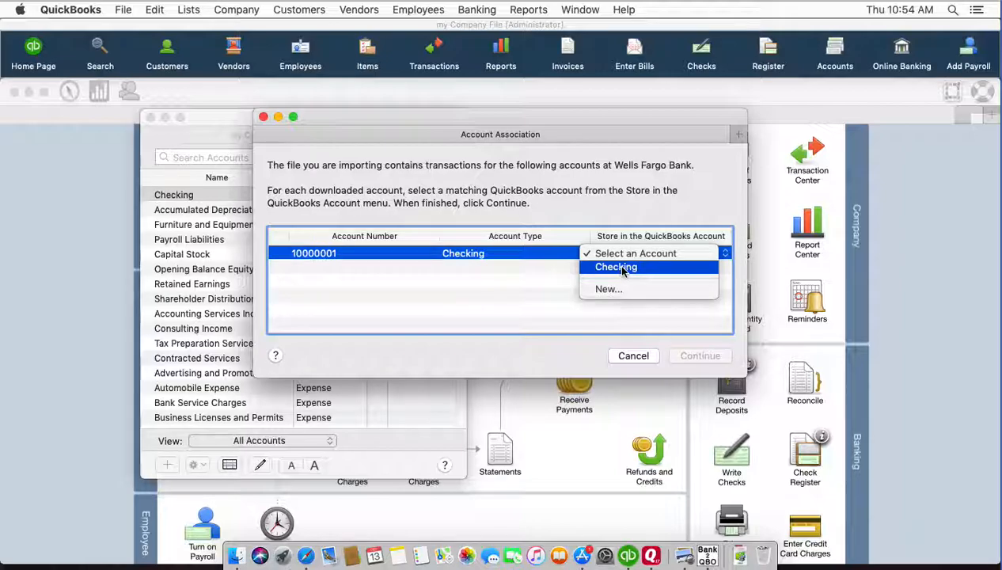
left_click(623, 270)
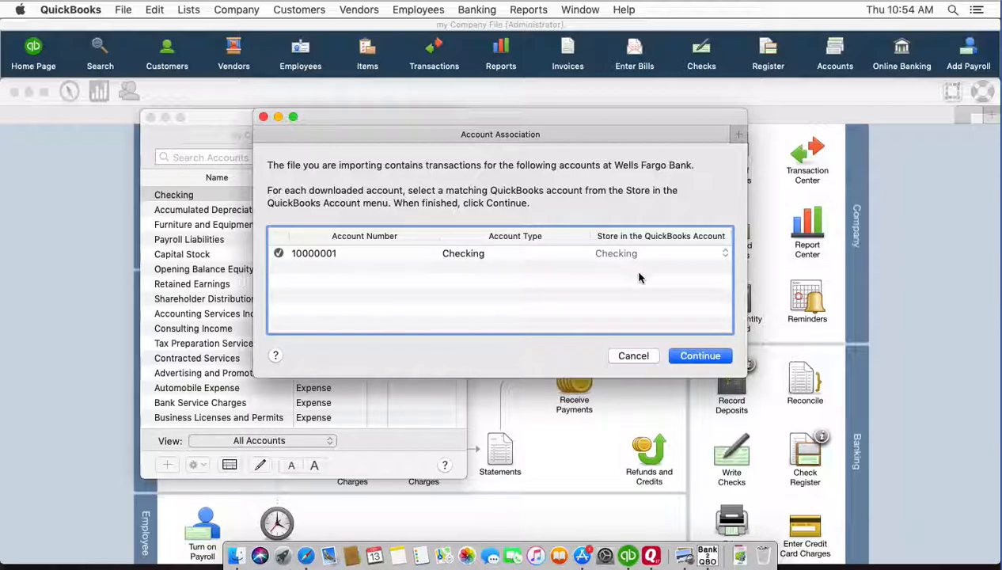
left_click(685, 357)
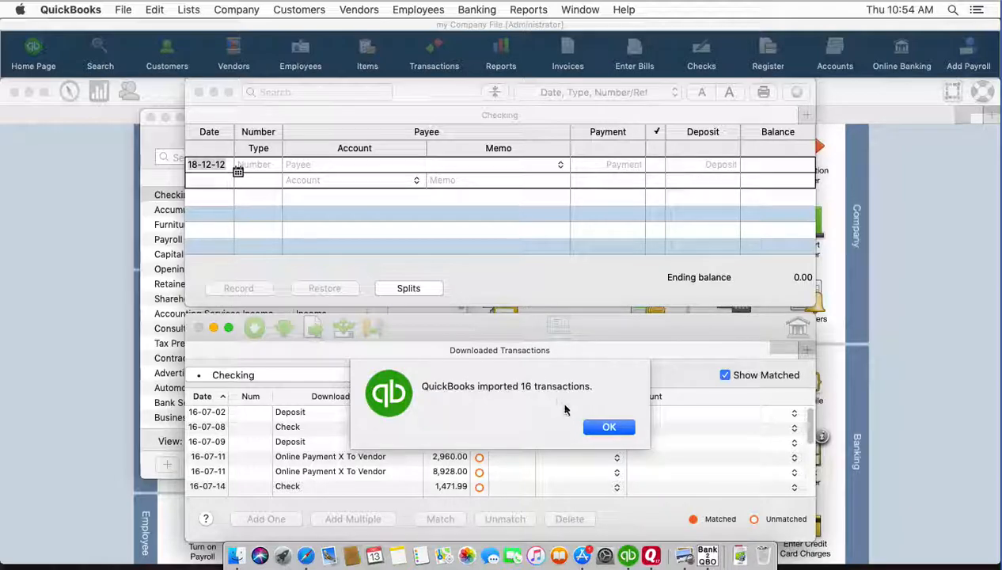
left_click(609, 428)
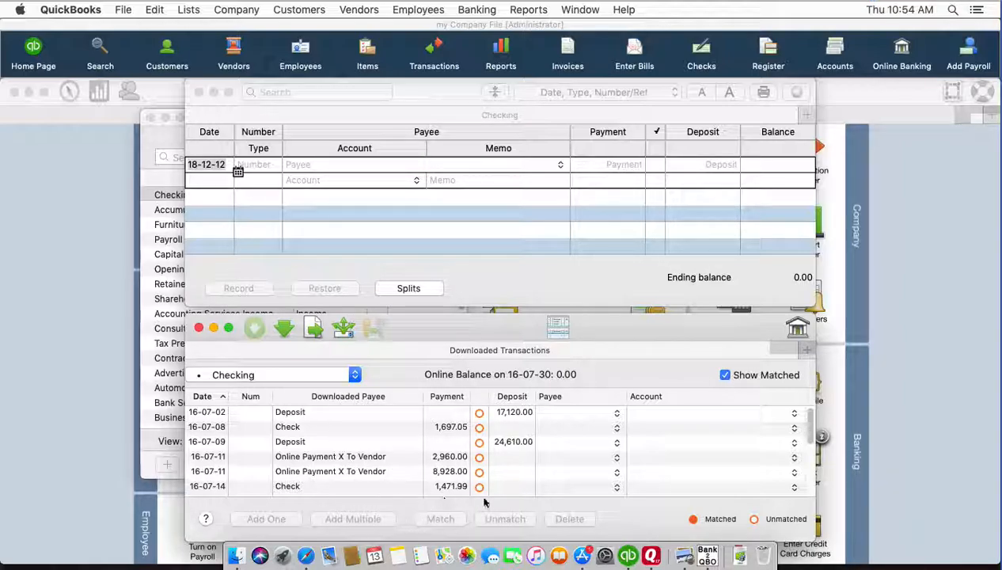
Step: Start editing the payee of the first downloaded deposit, dated 16-07-02
left_click(611, 415)
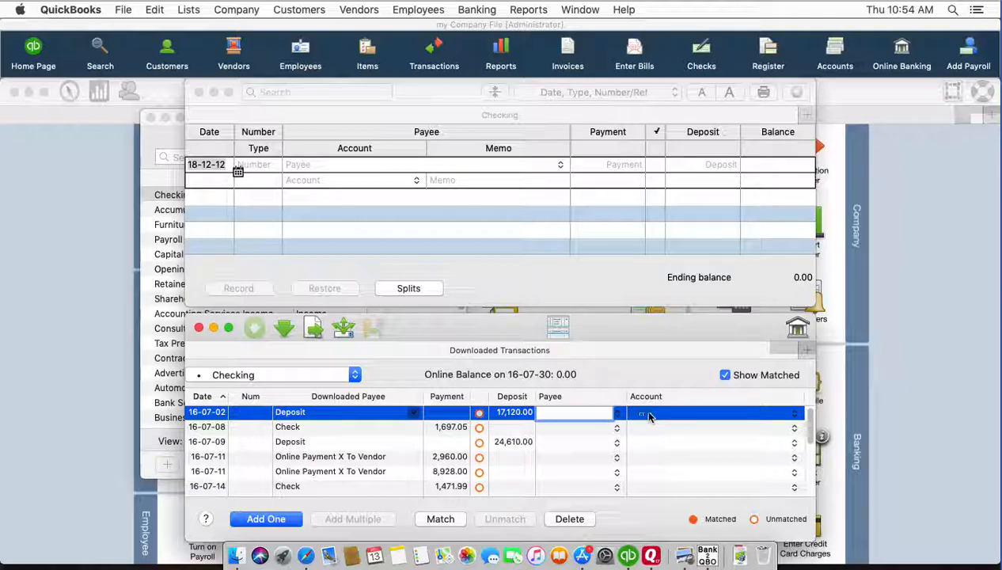